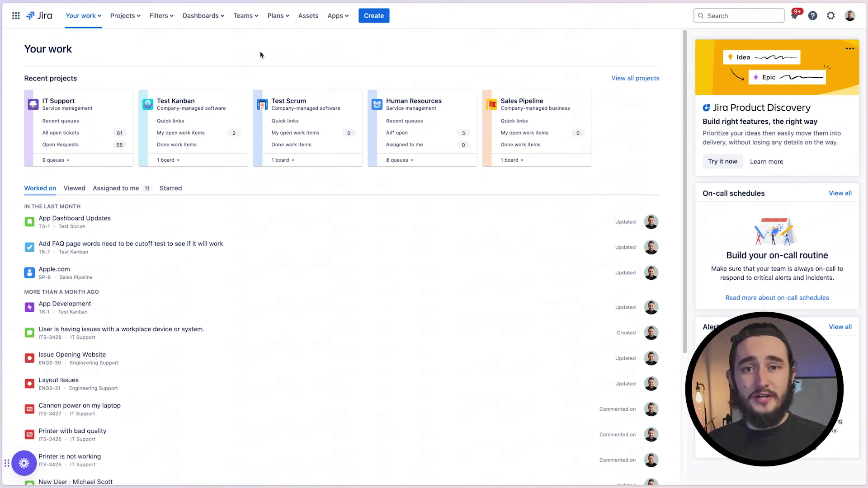
Step: Navigate from Settings > Work items > Time tracking to the Permission schemes list
{"action": "left_click", "coordinate": [830, 16]}
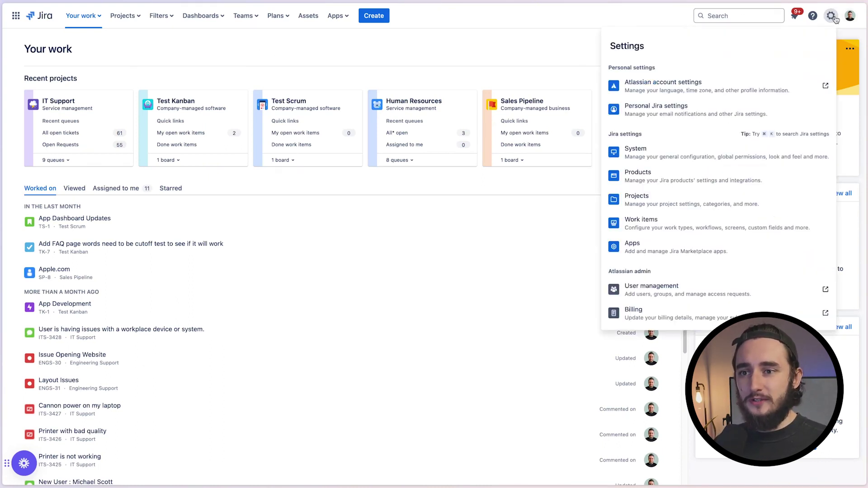
{"action": "left_click", "coordinate": [704, 225]}
{"action": "scroll", "coordinate": [87, 262], "scroll_direction": "down", "scroll_amount": 4}
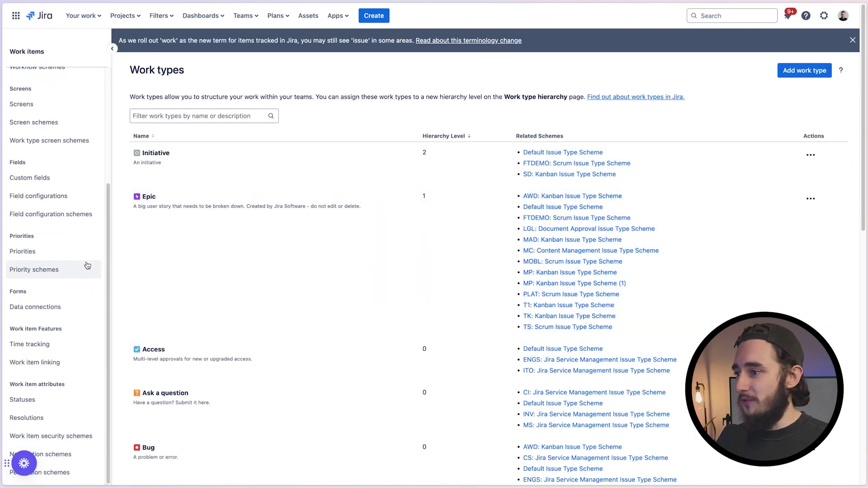
{"action": "left_click", "coordinate": [62, 346]}
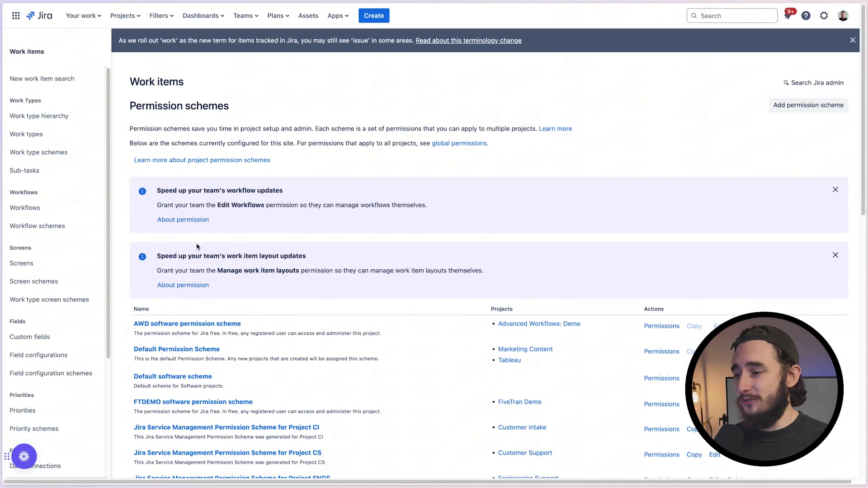
{"action": "scroll", "coordinate": [196, 242], "scroll_direction": "down", "scroll_amount": 8}
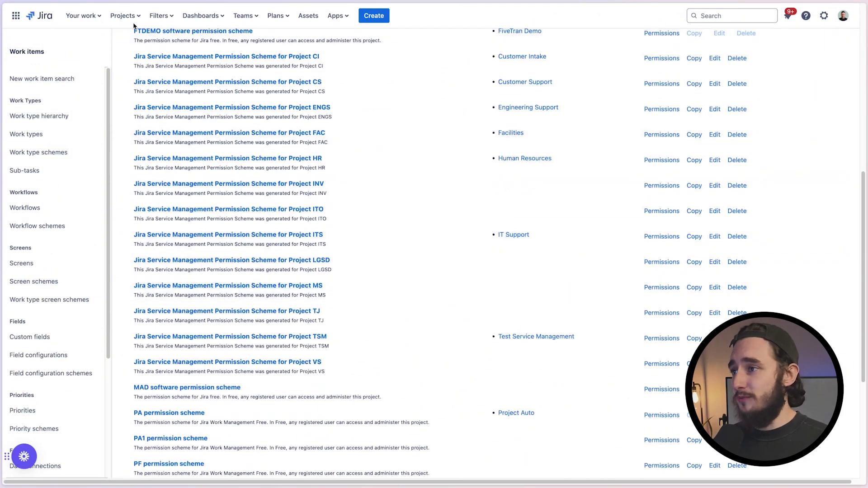
Step: Open the IT Support project's Access > Project permissions page
{"action": "left_click", "coordinate": [123, 16]}
{"action": "left_click", "coordinate": [161, 53]}
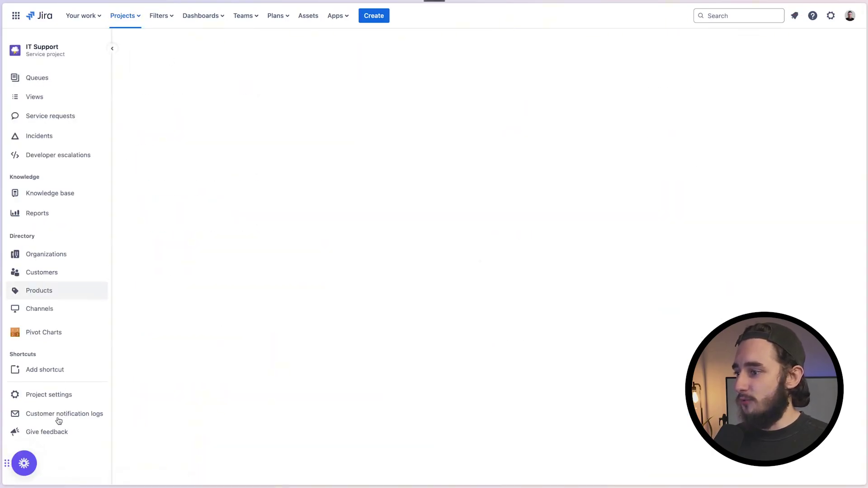
{"action": "left_click", "coordinate": [60, 401]}
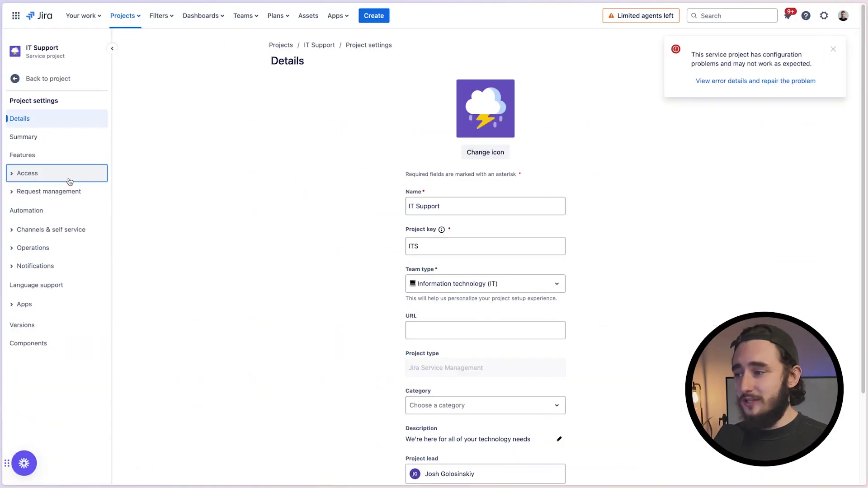
{"action": "left_click", "coordinate": [69, 180]}
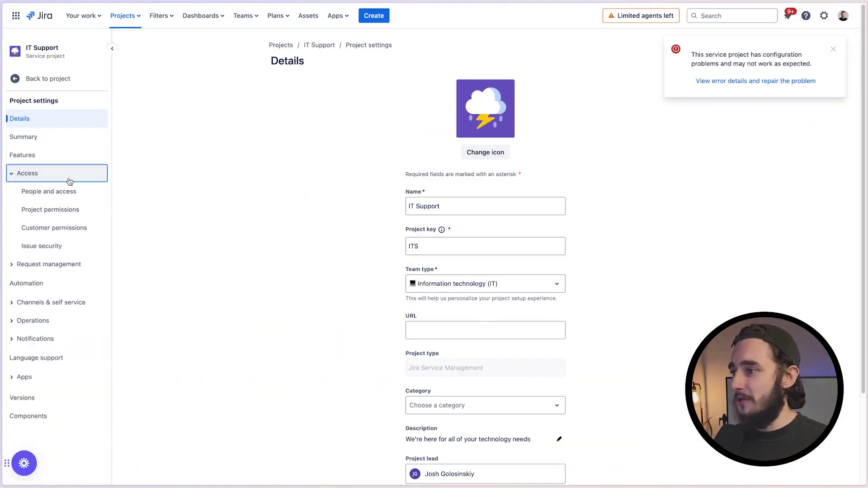
{"action": "left_click", "coordinate": [63, 207]}
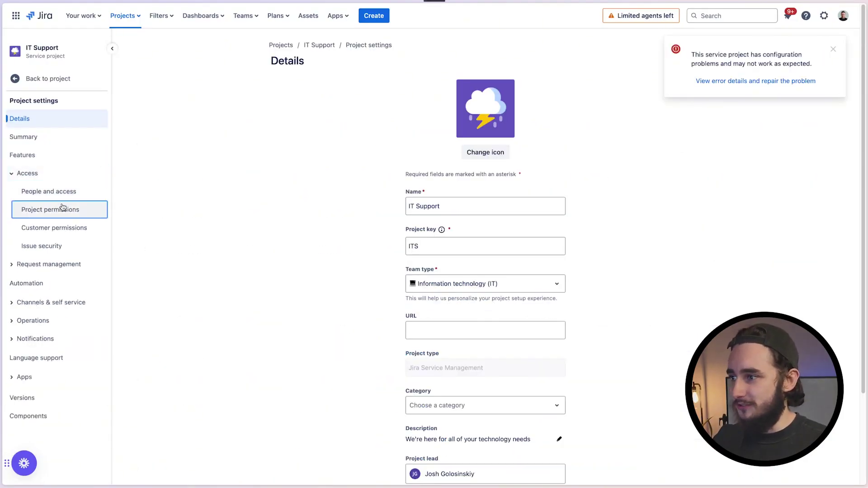
Step: Search the page for 'time' to reveal the Time Tracking Permissions
{"action": "key", "text": "slash"}
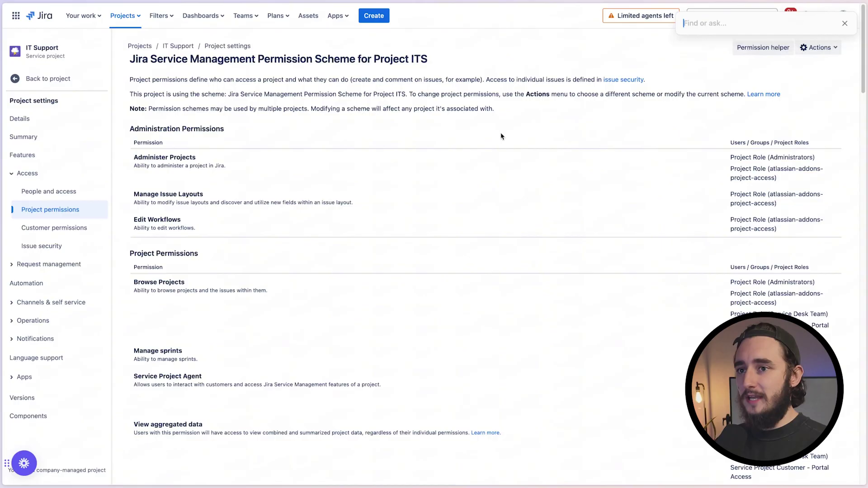
{"action": "type", "text": "time"}
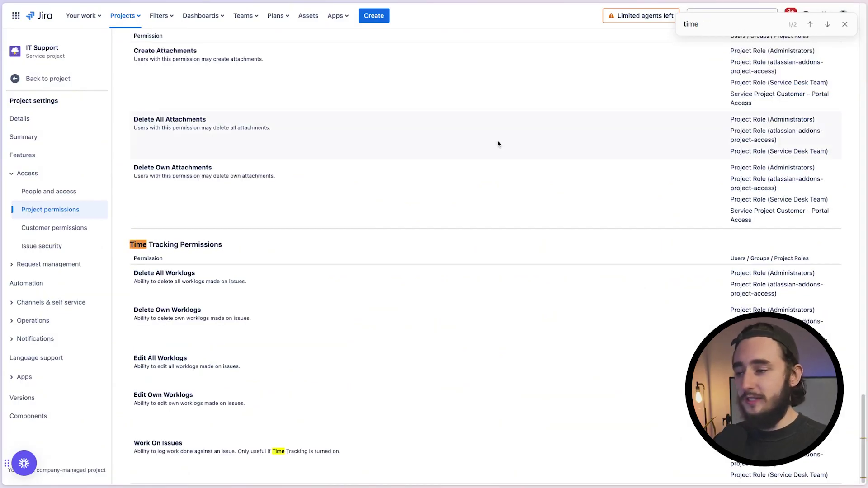
{"action": "left_click", "coordinate": [845, 25]}
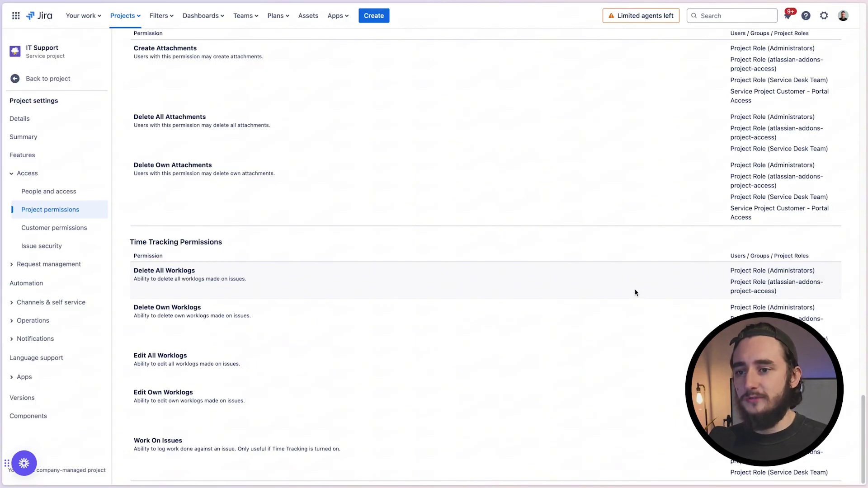
Step: Switch the permission scheme to edit mode and locate Time Tracking Permissions by searching 'time'
{"action": "scroll", "coordinate": [568, 291], "scroll_direction": "up", "scroll_amount": 20}
{"action": "scroll", "coordinate": [567, 290], "scroll_direction": "up", "scroll_amount": 15}
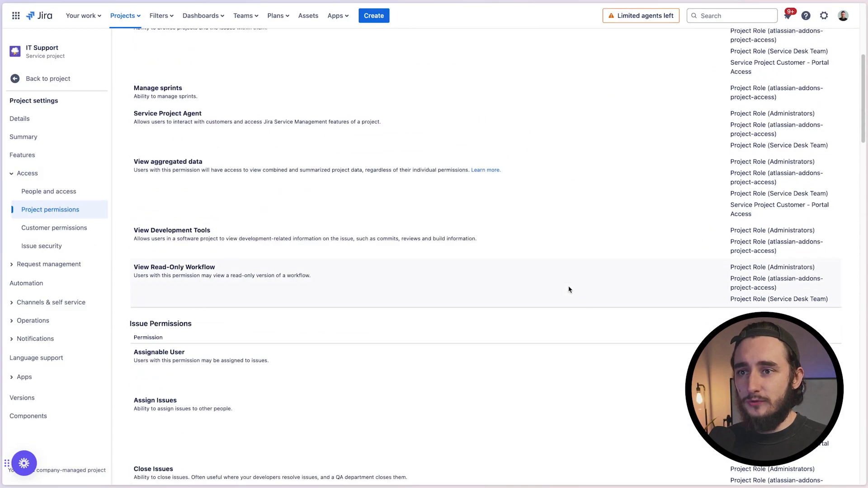
{"action": "left_click", "coordinate": [812, 48]}
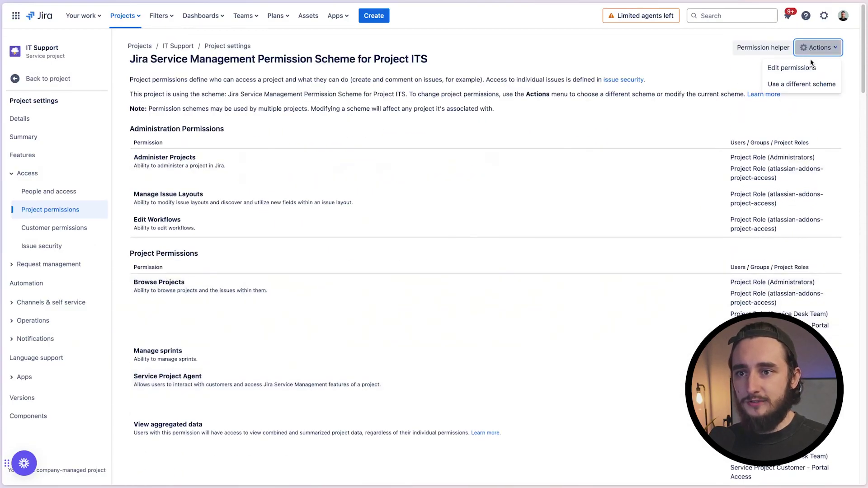
{"action": "left_click", "coordinate": [812, 66]}
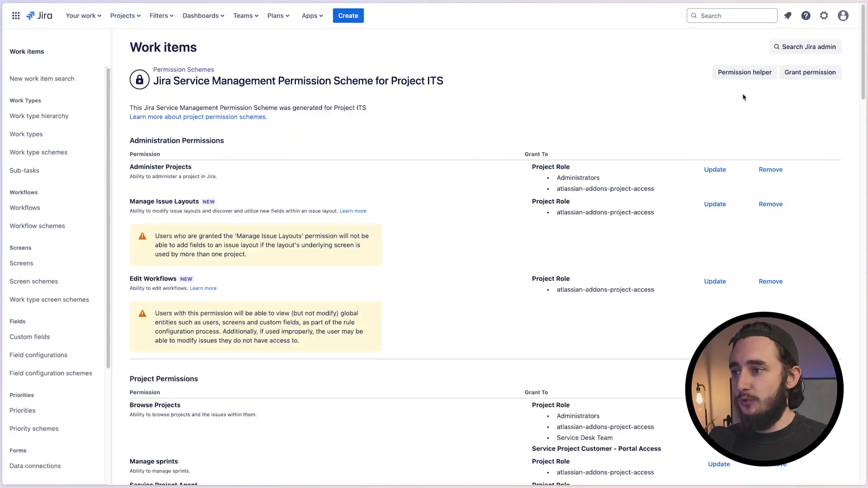
{"action": "key", "text": "ctrl+f"}
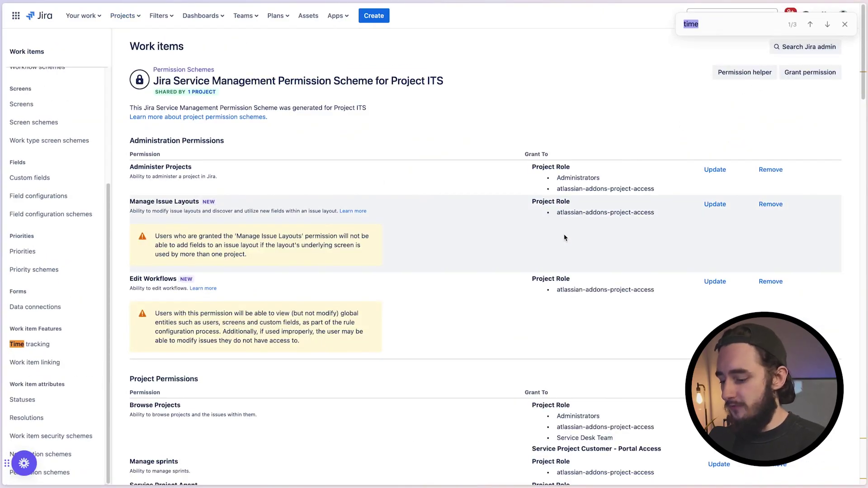
{"action": "type", "text": "time"}
{"action": "key", "text": "Return"}
{"action": "key", "text": "Return"}
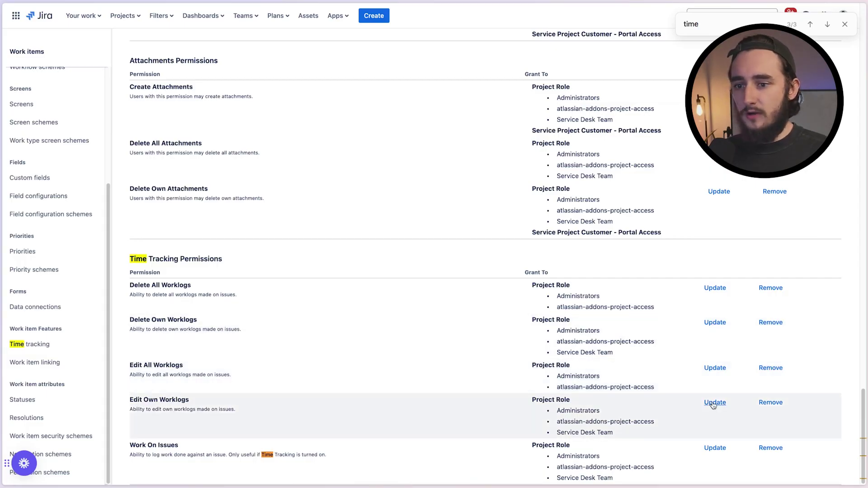
Step: Grant Edit All Worklogs to the Service Desk Team project role
{"action": "left_click", "coordinate": [718, 372]}
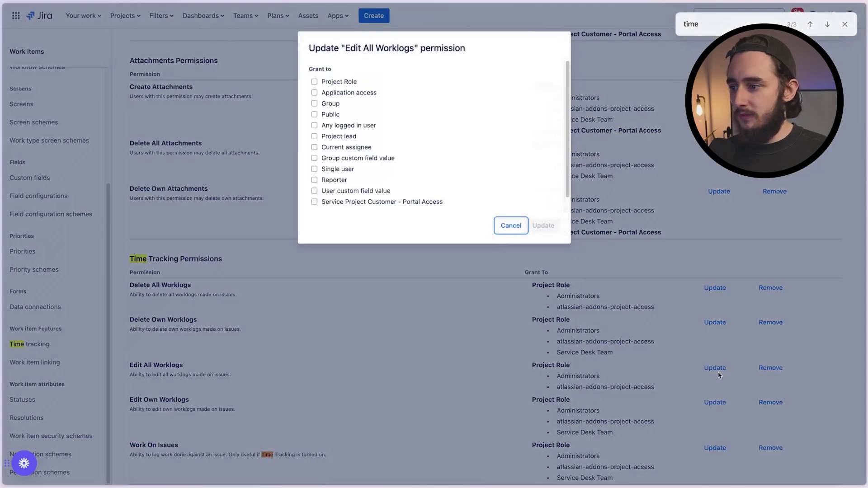
{"action": "left_click", "coordinate": [314, 82]}
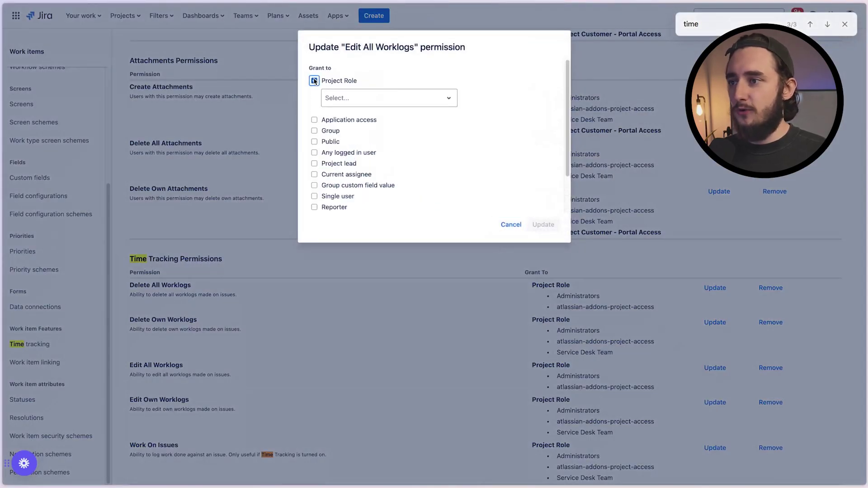
{"action": "left_click", "coordinate": [358, 97]}
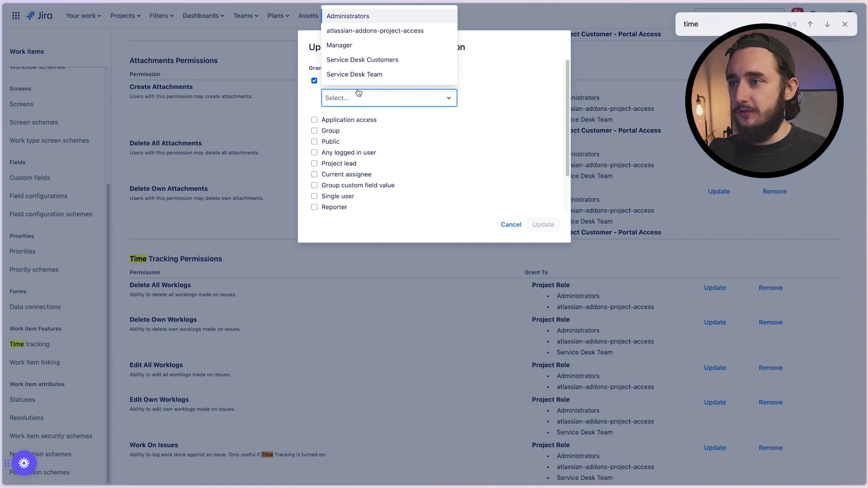
{"action": "left_click", "coordinate": [398, 75]}
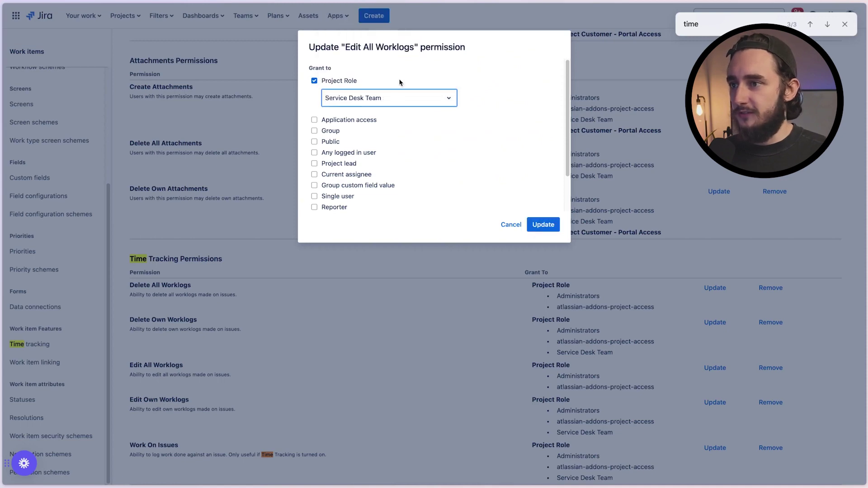
{"action": "left_click", "coordinate": [543, 225]}
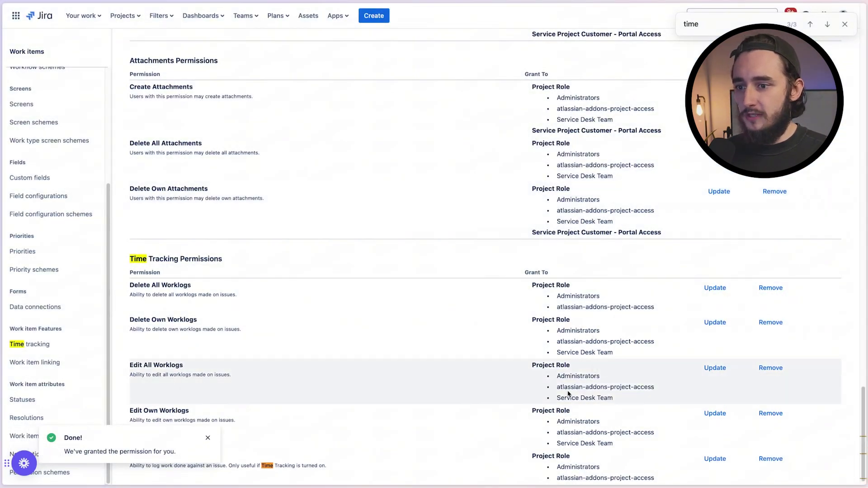
{"action": "left_click_drag", "start_coordinate": [558, 398], "coordinate": [621, 400]}
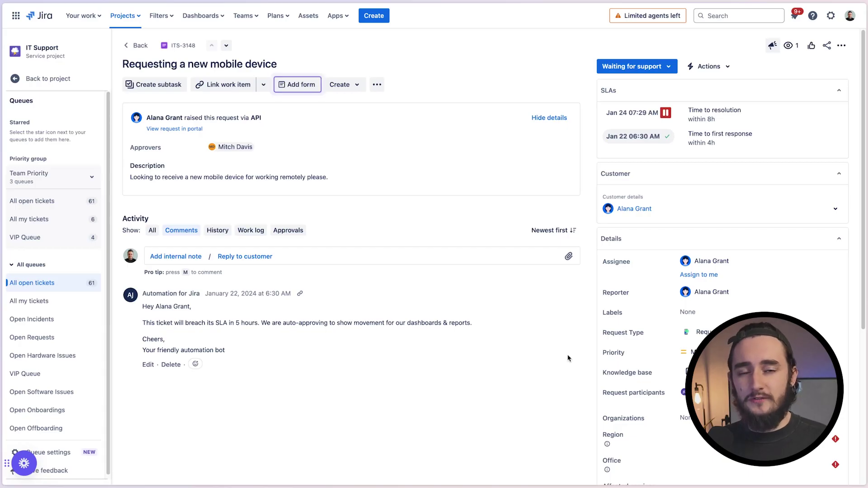
Step: Add the Time Spent field between Reporter and Labels in the request type's context fields
{"action": "scroll", "coordinate": [653, 374], "scroll_direction": "down", "scroll_amount": 1}
{"action": "scroll", "coordinate": [653, 375], "scroll_direction": "down", "scroll_amount": 5}
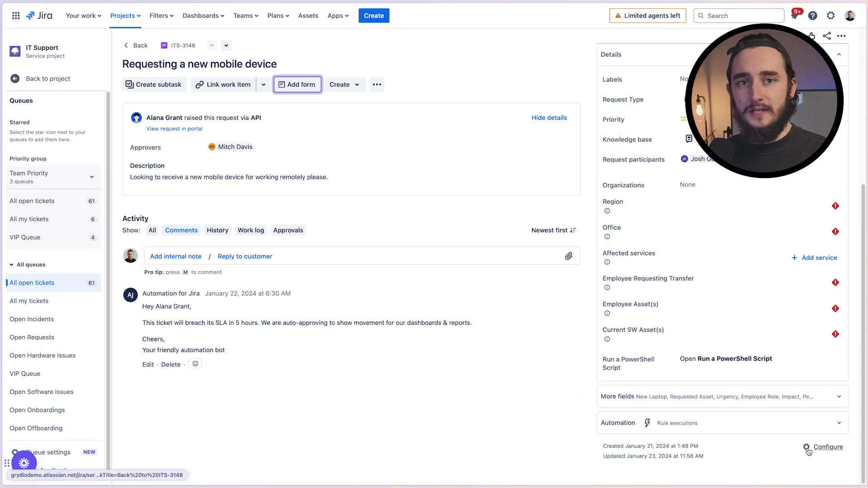
{"action": "left_click", "coordinate": [809, 449]}
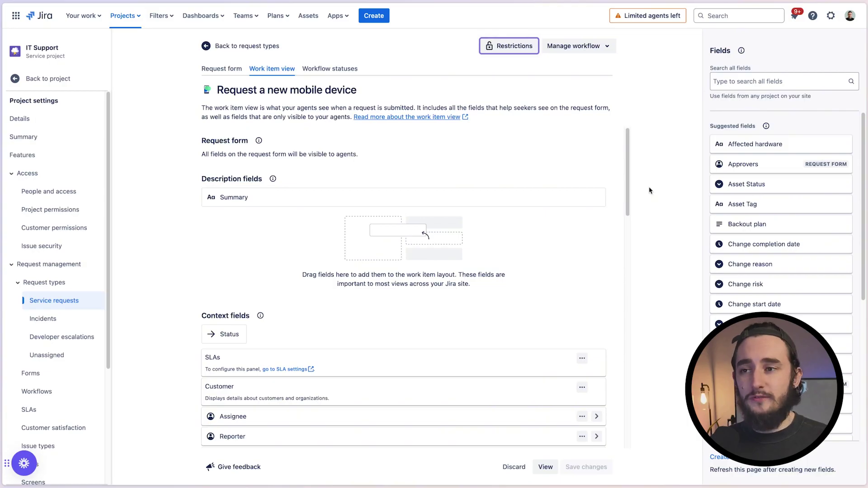
{"action": "left_click", "coordinate": [728, 80]}
{"action": "type", "text": "time"}
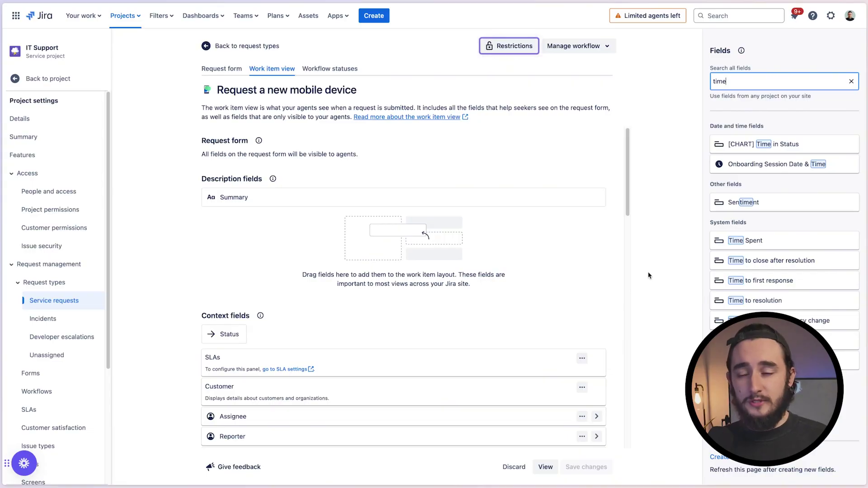
{"action": "scroll", "coordinate": [402, 294], "scroll_direction": "down", "scroll_amount": 4}
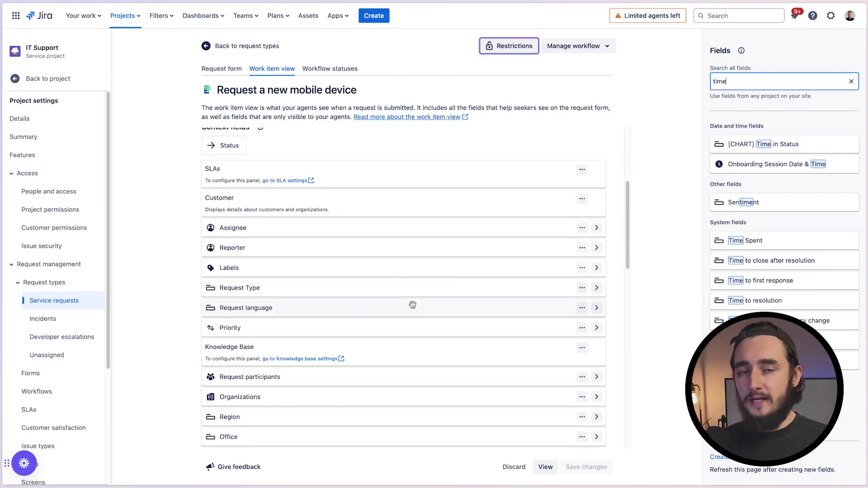
{"action": "left_click_drag", "start_coordinate": [412, 305], "coordinate": [425, 296]}
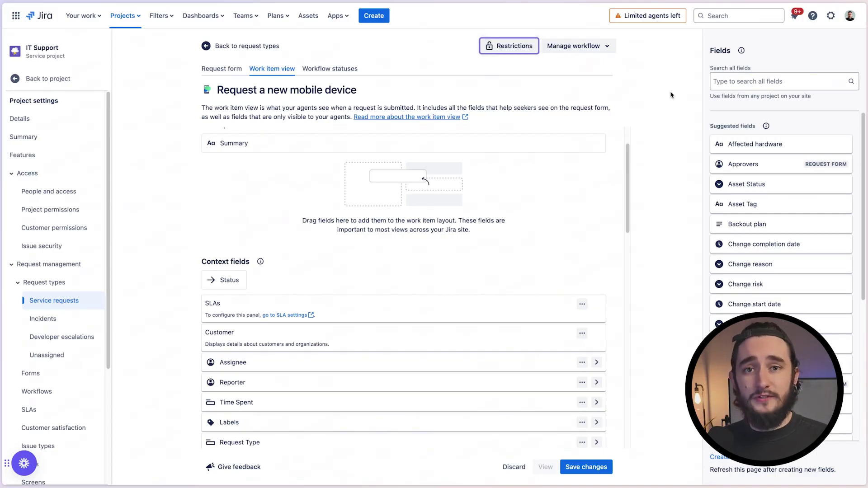
Step: Place Time tracking under Reporter and Original estimate below it in the context fields
{"action": "left_click", "coordinate": [748, 74]}
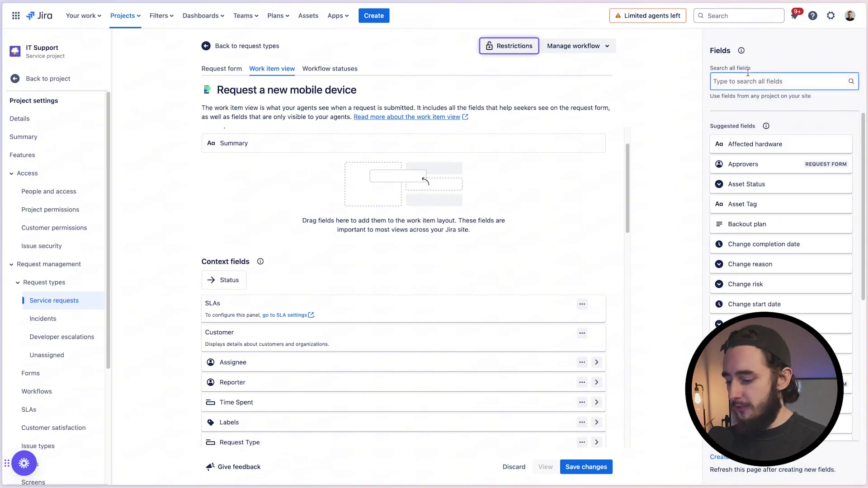
{"action": "type", "text": "time"}
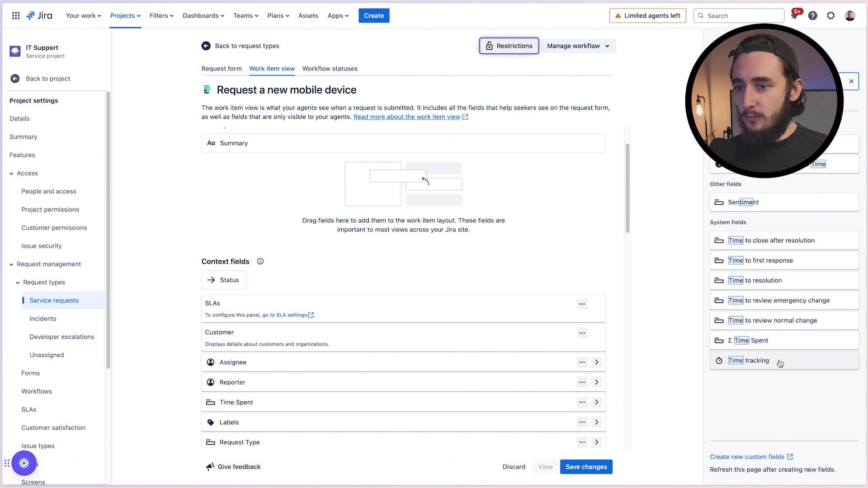
{"action": "left_click_drag", "start_coordinate": [737, 365], "coordinate": [333, 355]}
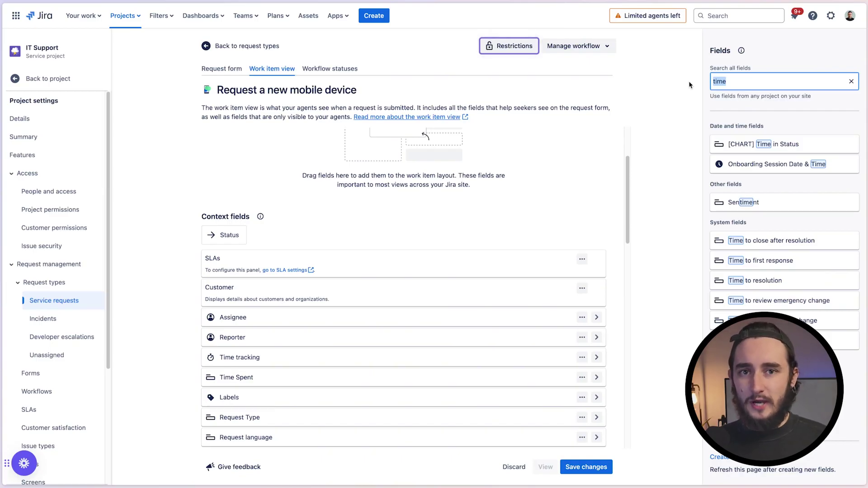
{"action": "type", "text": "orig"}
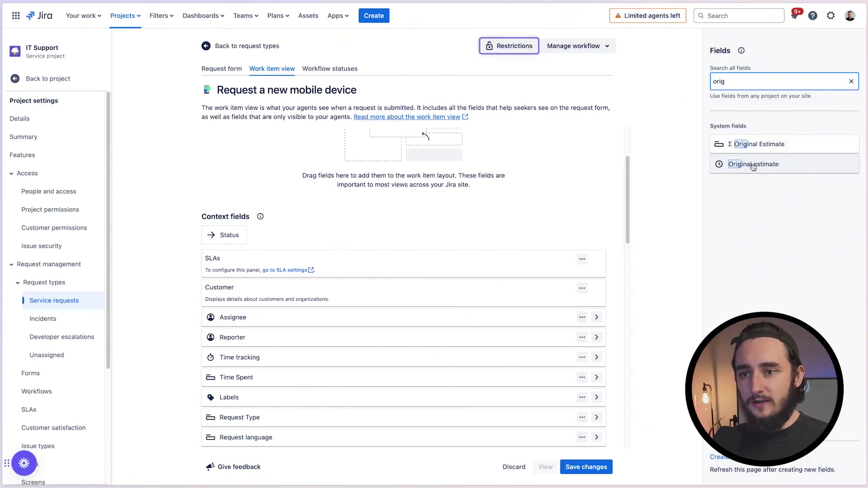
{"action": "left_click_drag", "start_coordinate": [753, 168], "coordinate": [397, 371]}
Step: Save the view layout, then log 30m on ITS-3148 described as 'I worked on something'
{"action": "left_click", "coordinate": [586, 467]}
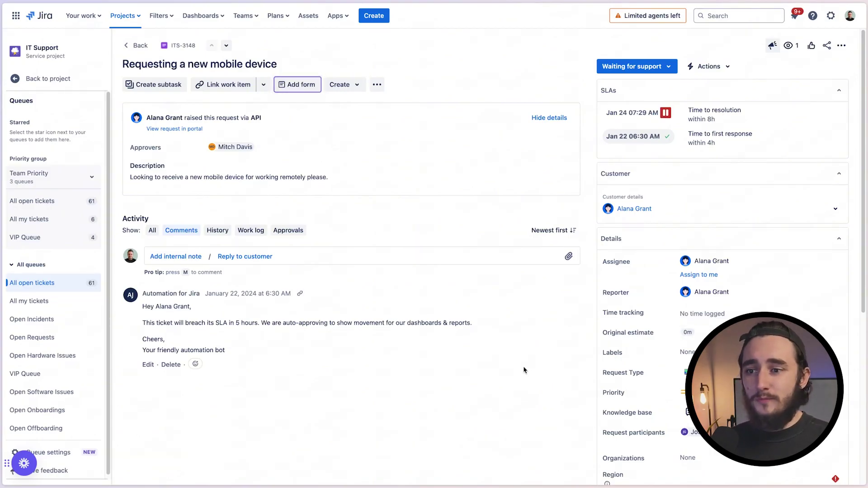
{"action": "left_click", "coordinate": [699, 314]}
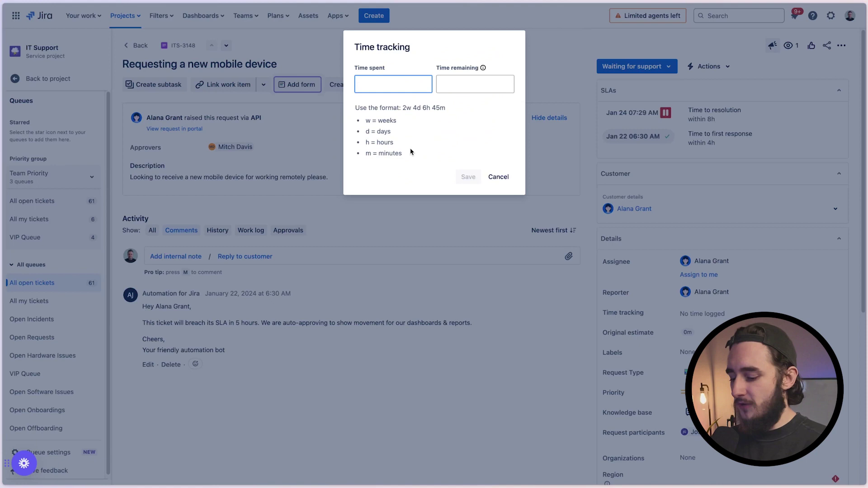
{"action": "type", "text": "30m"}
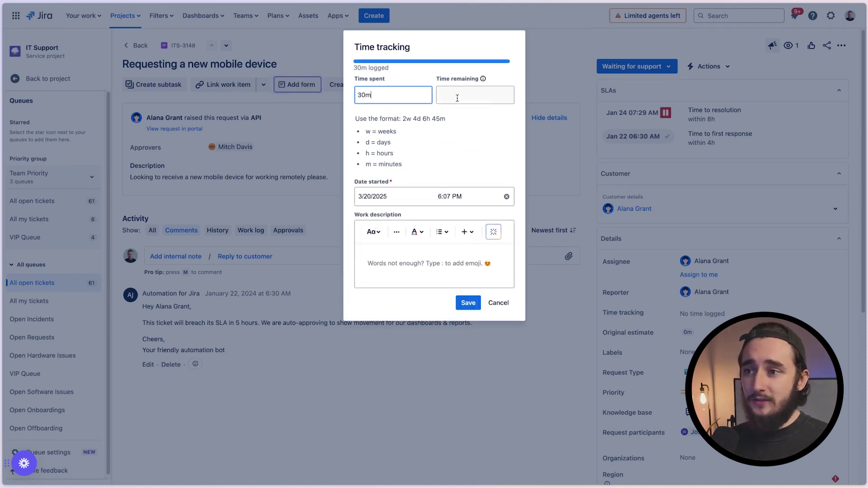
{"action": "left_click", "coordinate": [408, 267]}
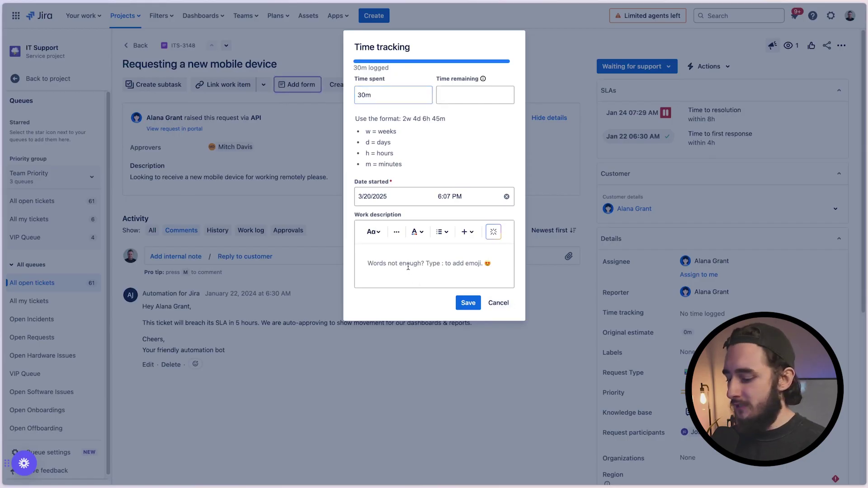
{"action": "type", "text": "I worked on som"}
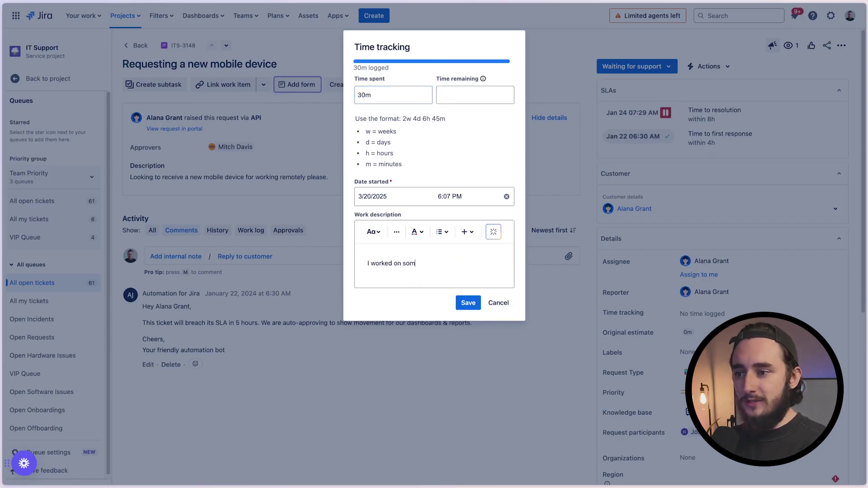
{"action": "type", "text": "ething"}
{"action": "left_click", "coordinate": [465, 302]}
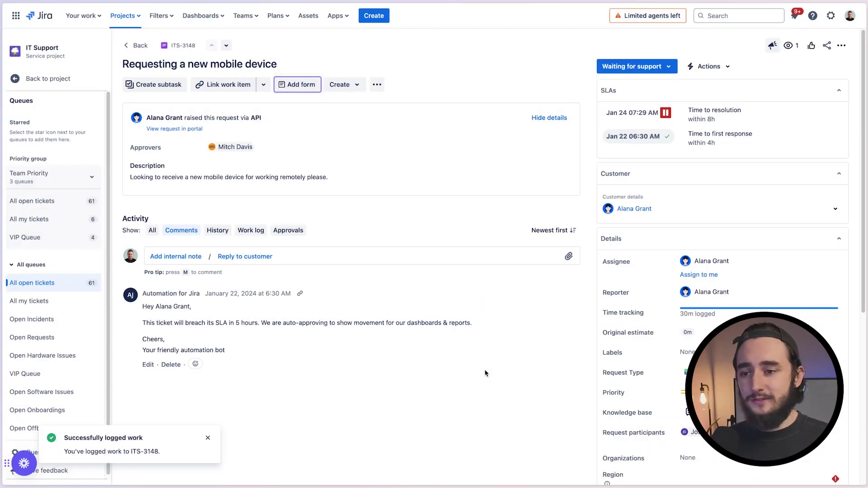
Step: Log another 1h on ITS-3148 with the description 'more work completed'
{"action": "left_click", "coordinate": [699, 311]}
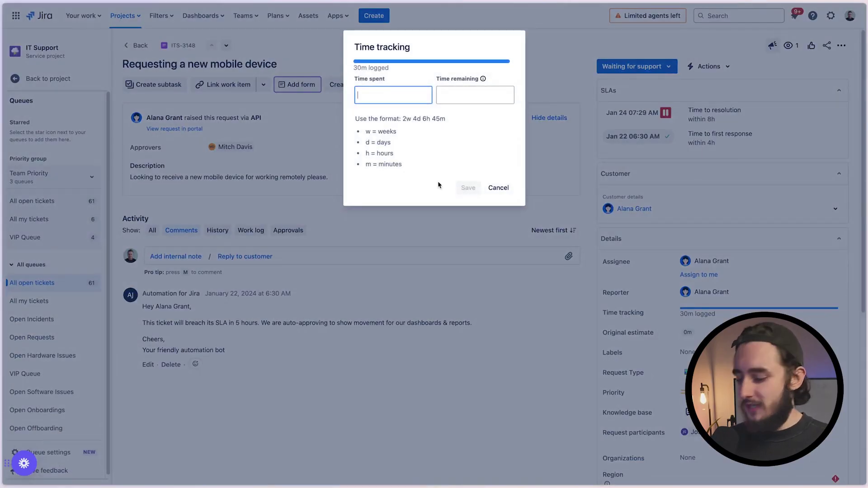
{"action": "type", "text": "1h"}
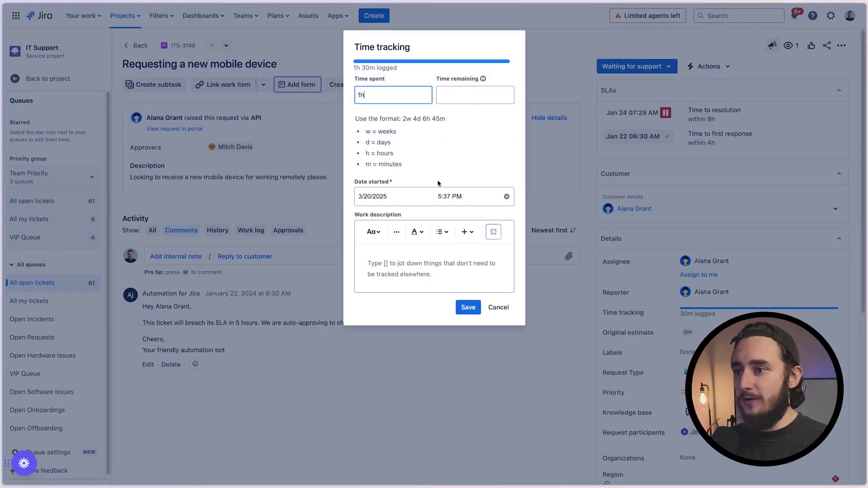
{"action": "left_click", "coordinate": [416, 261]}
{"action": "type", "text": "more "}
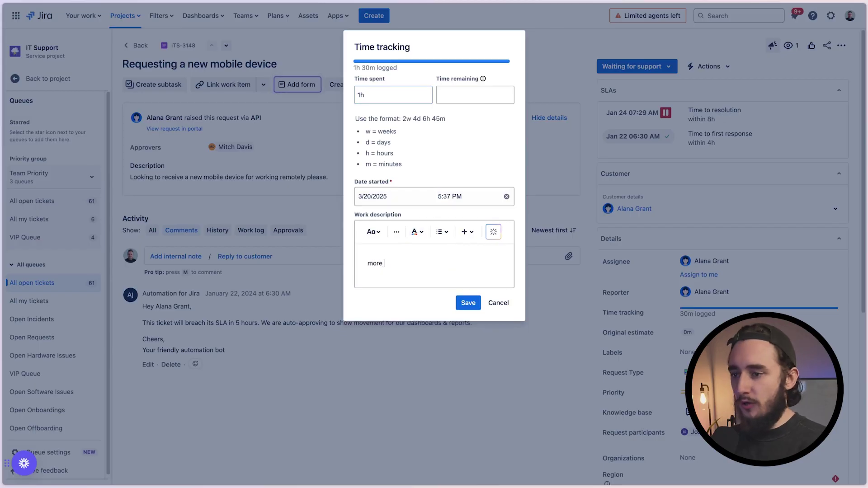
{"action": "type", "text": "work completed"}
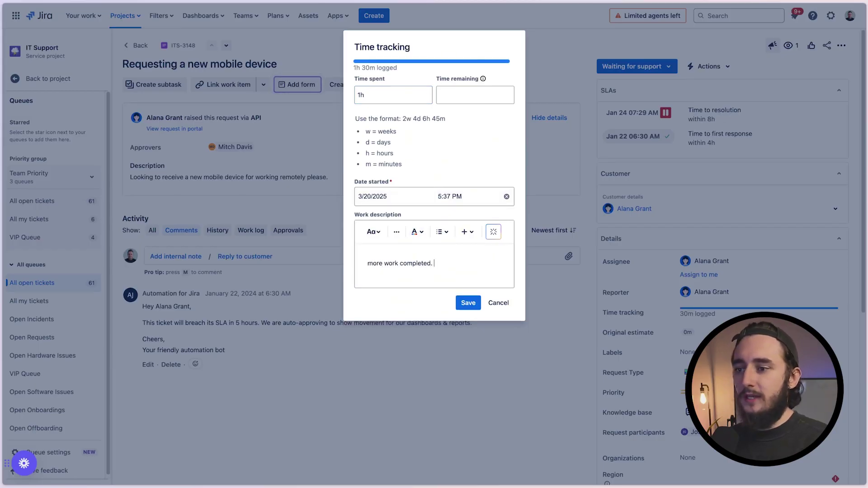
{"action": "left_click", "coordinate": [463, 302]}
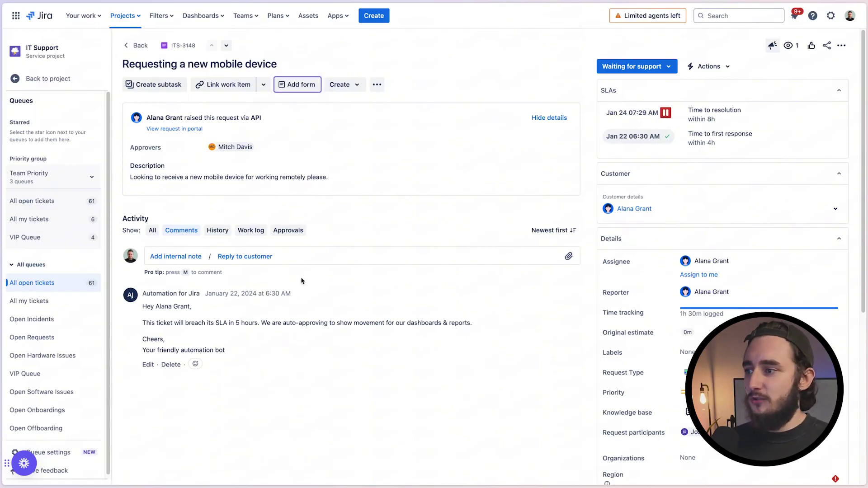
Step: Switch the Activity section to the Work log filter to list both entries
{"action": "left_click", "coordinate": [250, 232]}
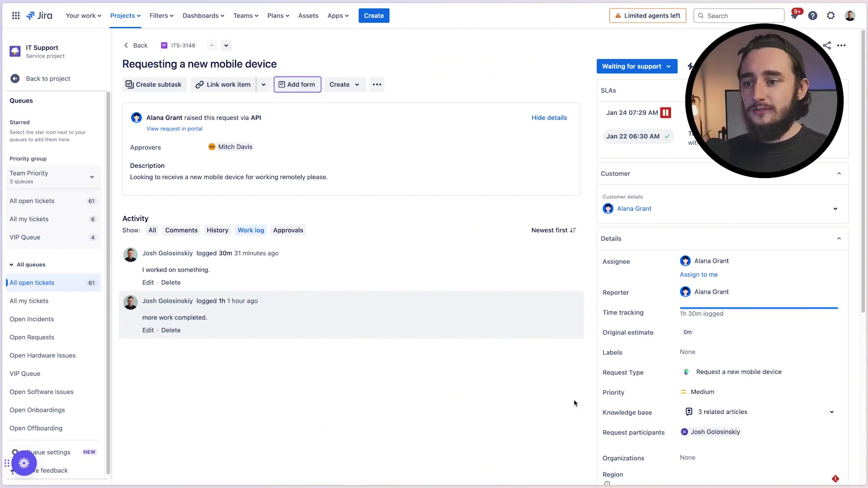
Step: Set ITS-3148's original estimate to 2h and reopen its Time tracking dialog
{"action": "left_click", "coordinate": [708, 332]}
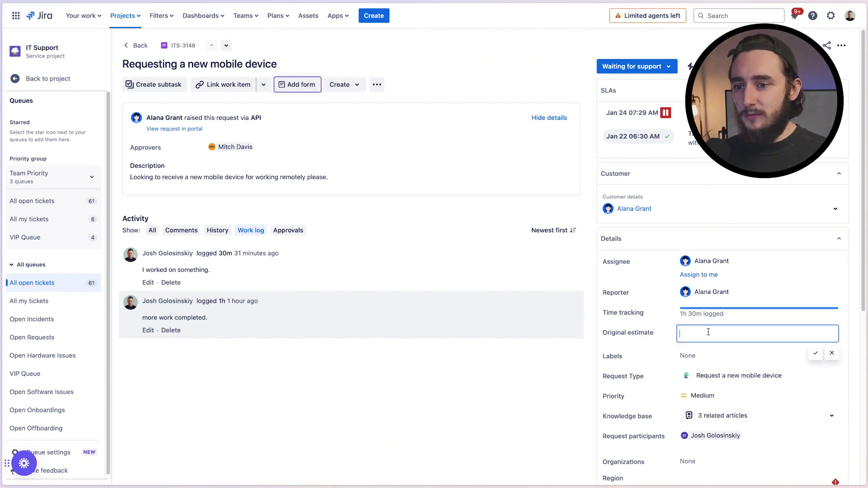
{"action": "type", "text": "2h"}
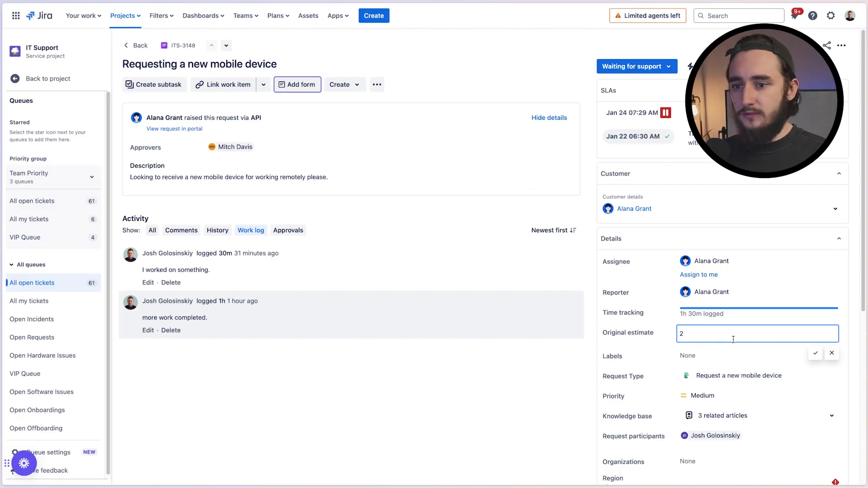
{"action": "left_click", "coordinate": [816, 354]}
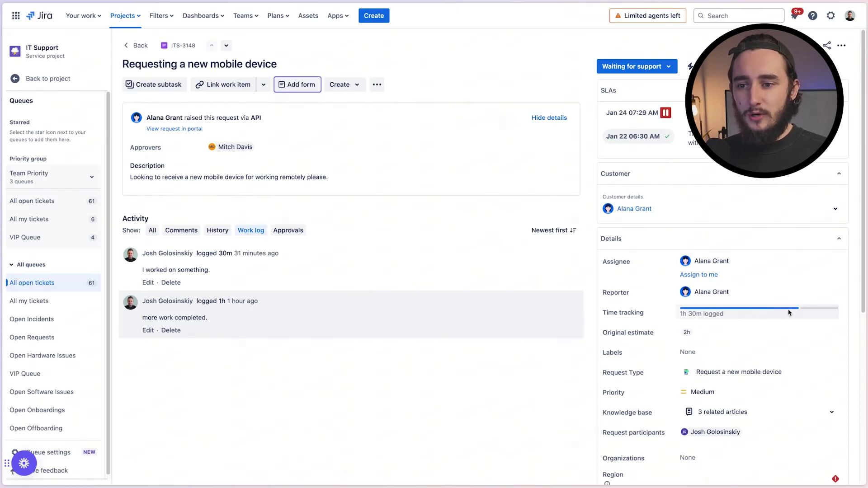
{"action": "left_click", "coordinate": [699, 316]}
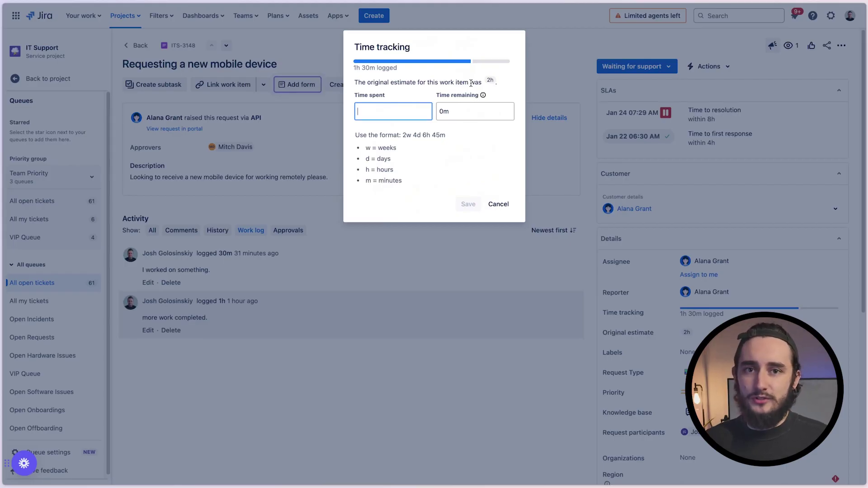
Step: Log a further 30m on ITS-3148, bringing the total to 2h logged
{"action": "type", "text": "30m"}
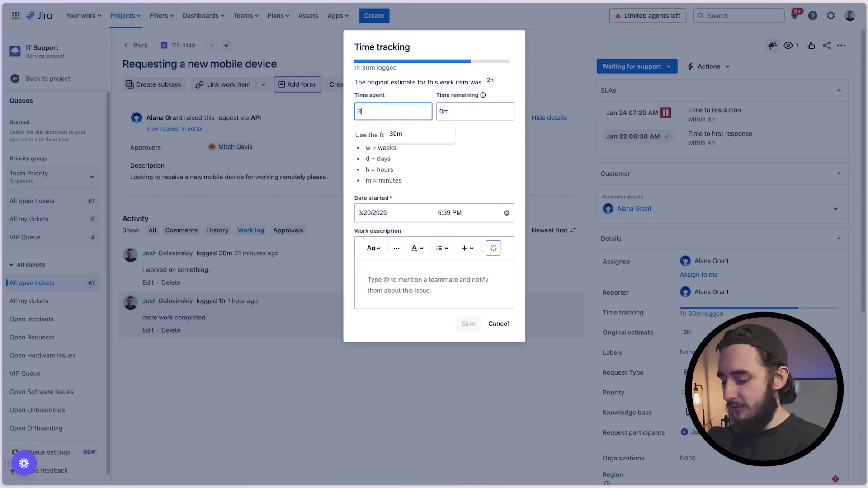
{"action": "left_click", "coordinate": [468, 324]}
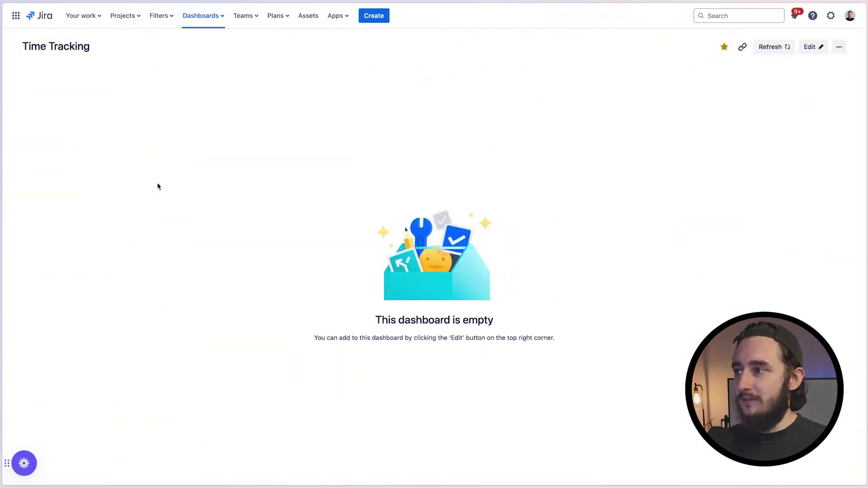
Step: Edit the dashboard, search gadgets for 'repo' and add Reports - Charts and Graphs Free
{"action": "left_click", "coordinate": [807, 50]}
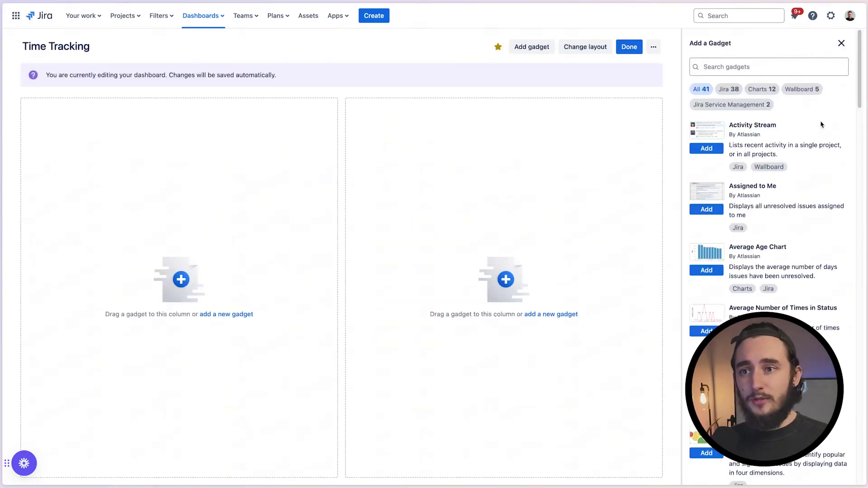
{"action": "left_click", "coordinate": [761, 67]}
{"action": "type", "text": "repo"}
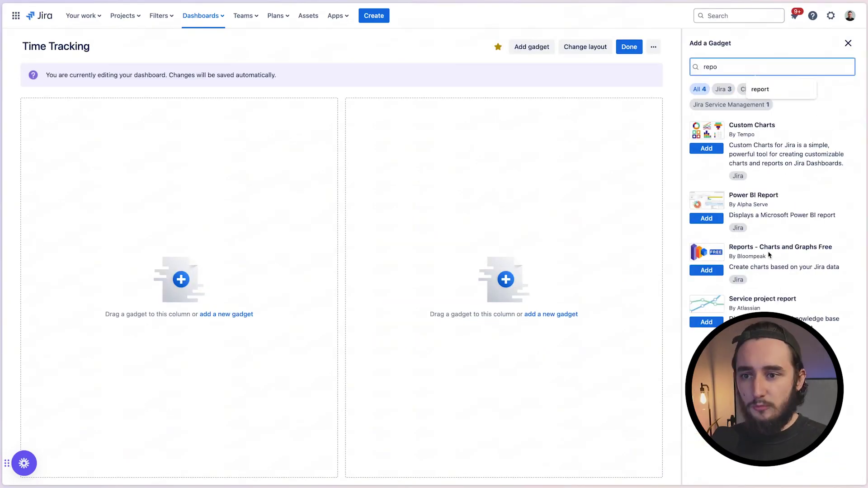
{"action": "left_click", "coordinate": [706, 270]}
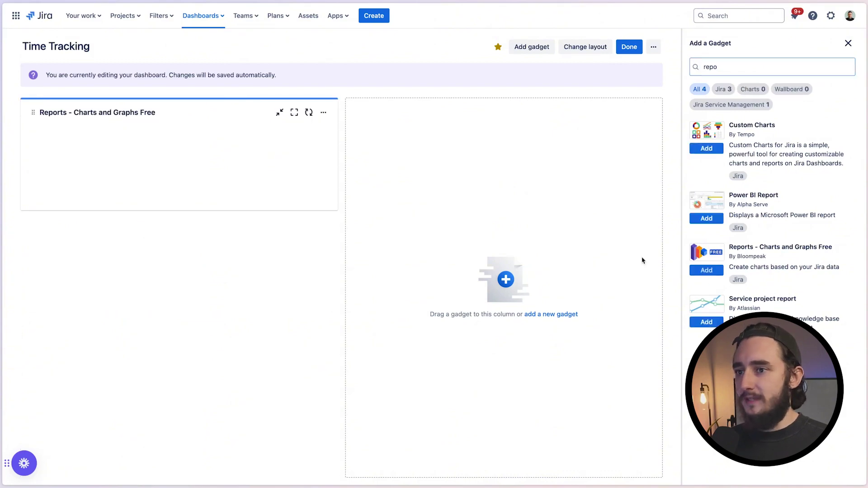
{"action": "left_click", "coordinate": [585, 47]}
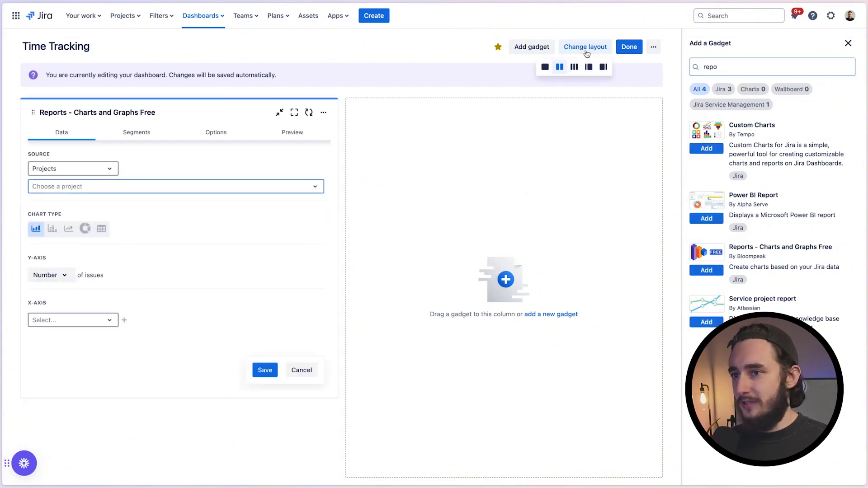
Step: Switch the dashboard to a single column and chart data from the IT Support (ITS) project
{"action": "left_click", "coordinate": [547, 69]}
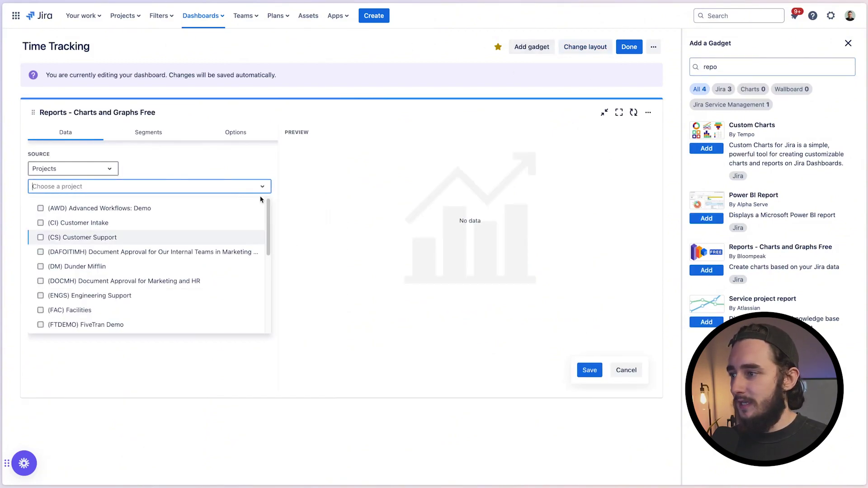
{"action": "left_click", "coordinate": [389, 376]}
{"action": "left_click", "coordinate": [100, 174]}
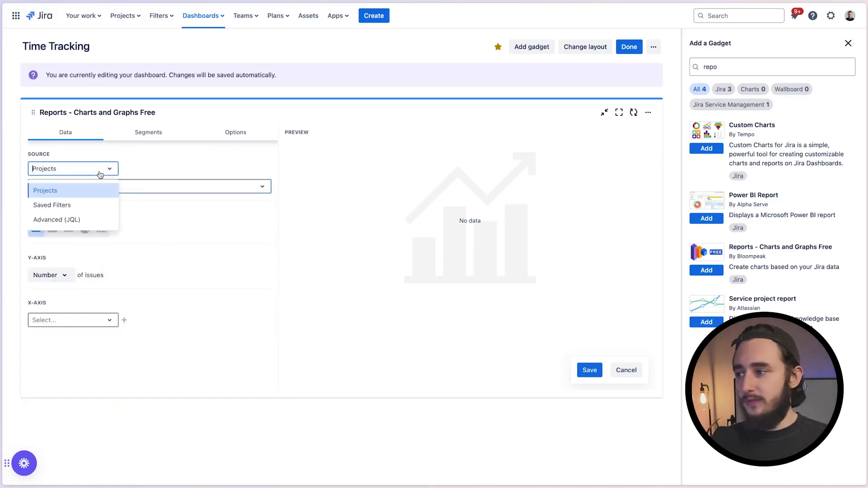
{"action": "left_click", "coordinate": [56, 189]}
{"action": "type", "text": "its"}
{"action": "left_click", "coordinate": [41, 208]}
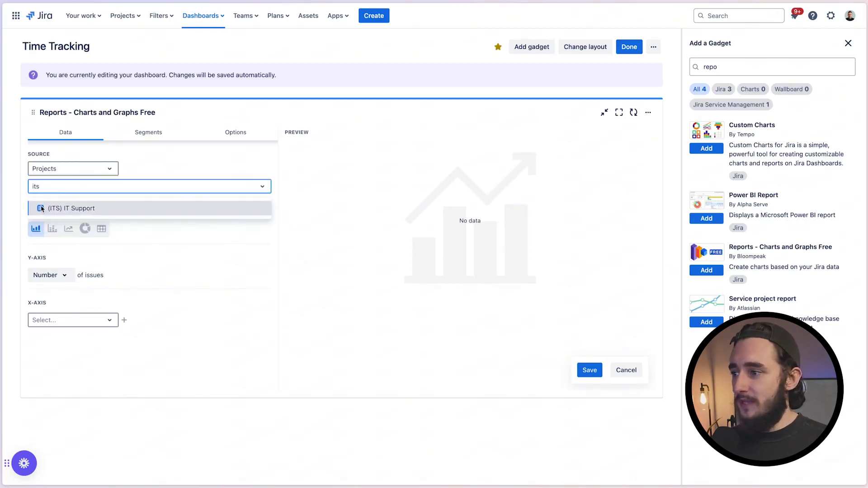
{"action": "left_click", "coordinate": [318, 203]}
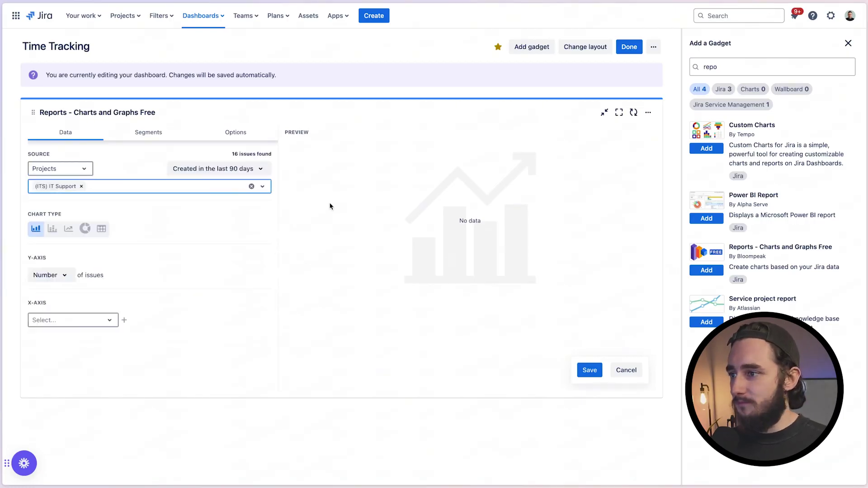
Step: Set the chart to all dates, Y-axis Sum of Time Spent, X-axis Assignee
{"action": "left_click", "coordinate": [178, 175]}
{"action": "left_click", "coordinate": [218, 189]}
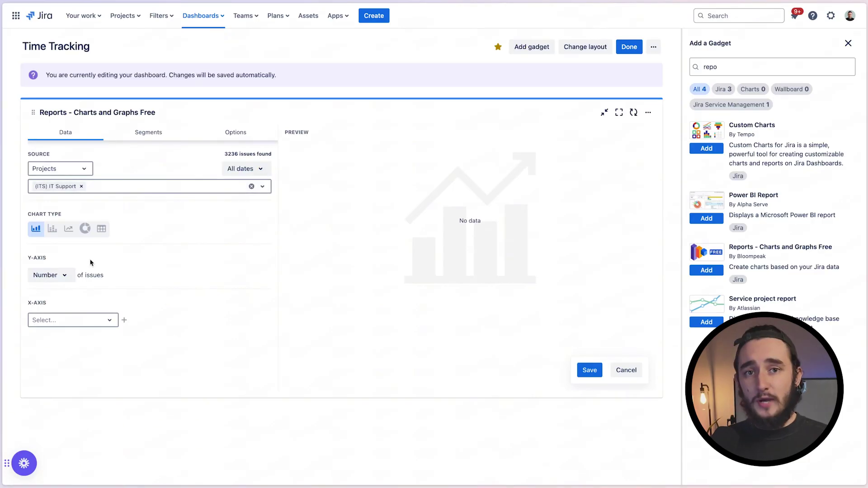
{"action": "left_click", "coordinate": [68, 275]}
{"action": "left_click", "coordinate": [53, 314]}
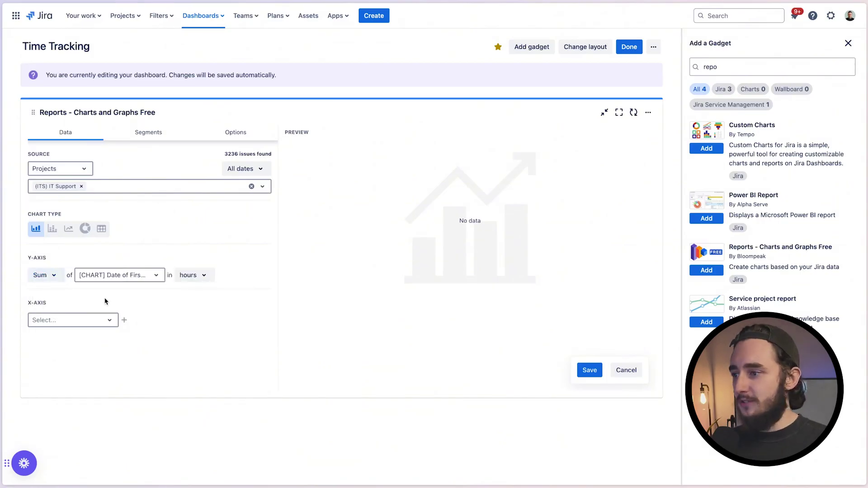
{"action": "left_click", "coordinate": [113, 276]}
{"action": "type", "text": "time"}
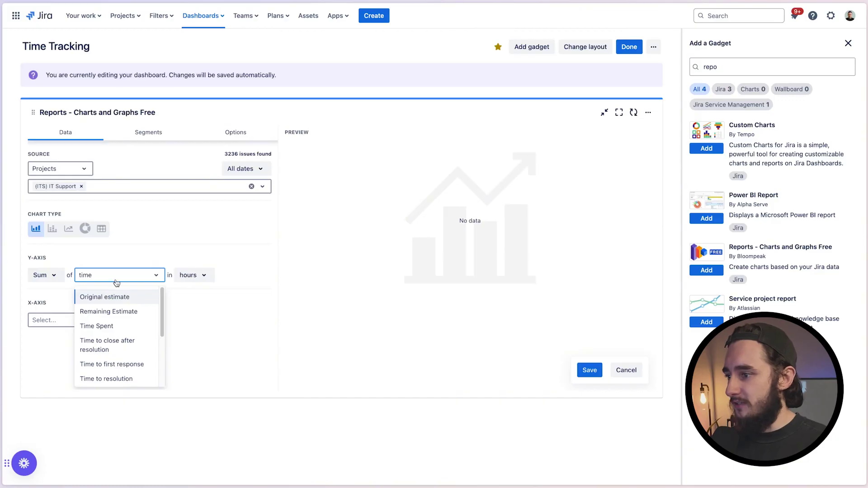
{"action": "left_click", "coordinate": [100, 326]}
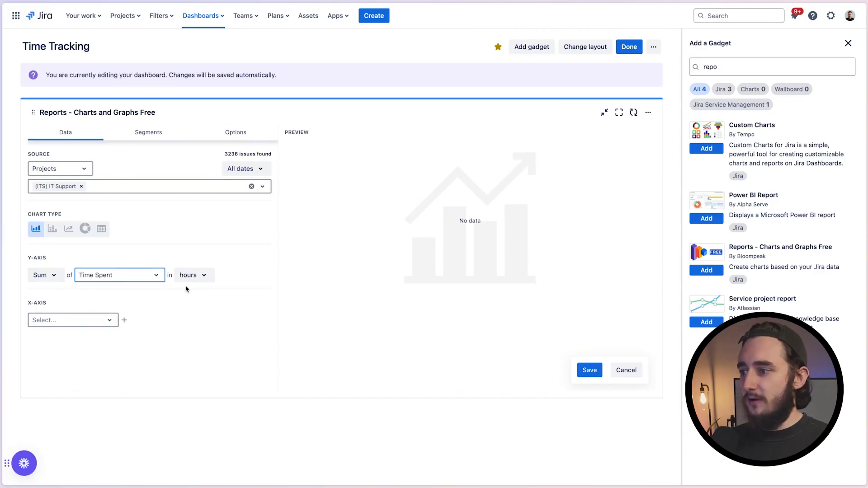
{"action": "left_click", "coordinate": [66, 325]}
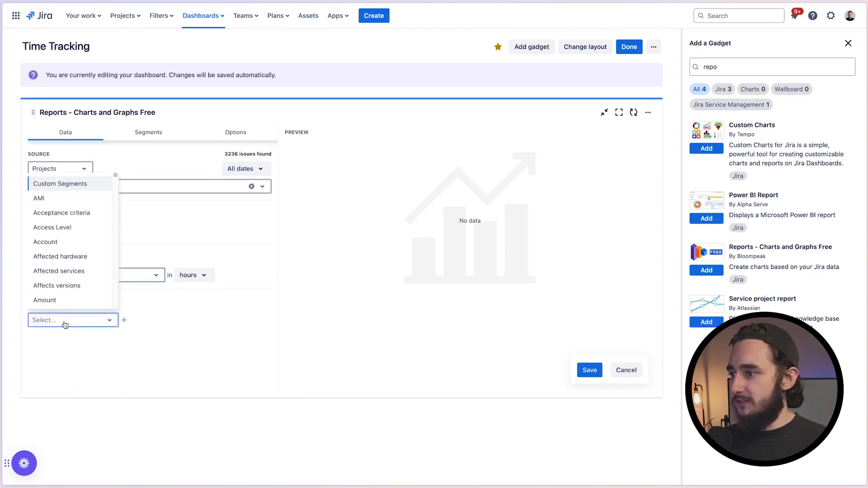
{"action": "type", "text": "ass"}
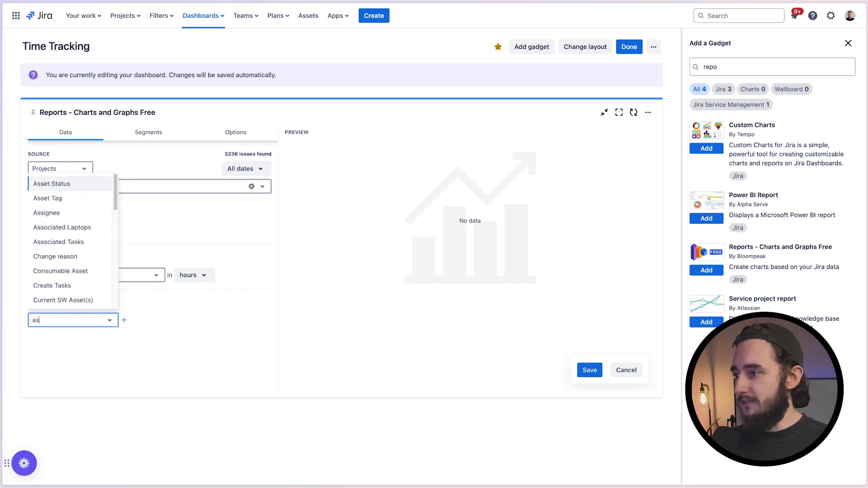
{"action": "left_click", "coordinate": [56, 213]}
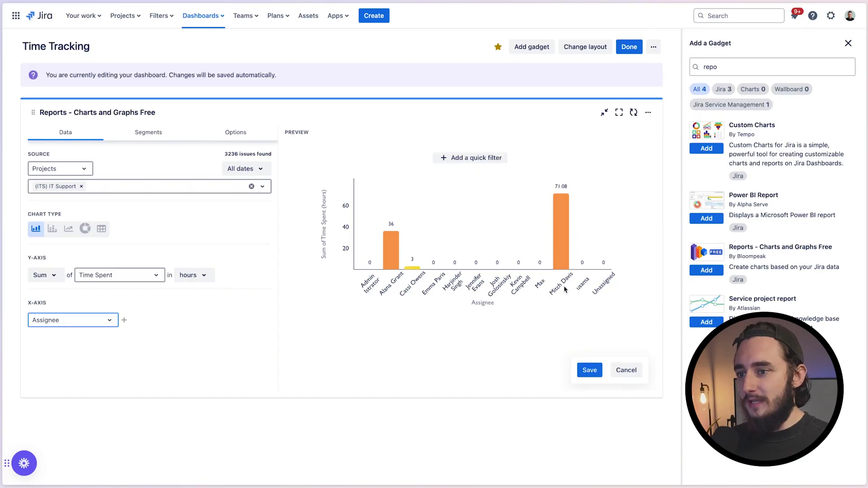
Step: Save the Time Spent by Assignee bar chart gadget settings
{"action": "left_click", "coordinate": [577, 371]}
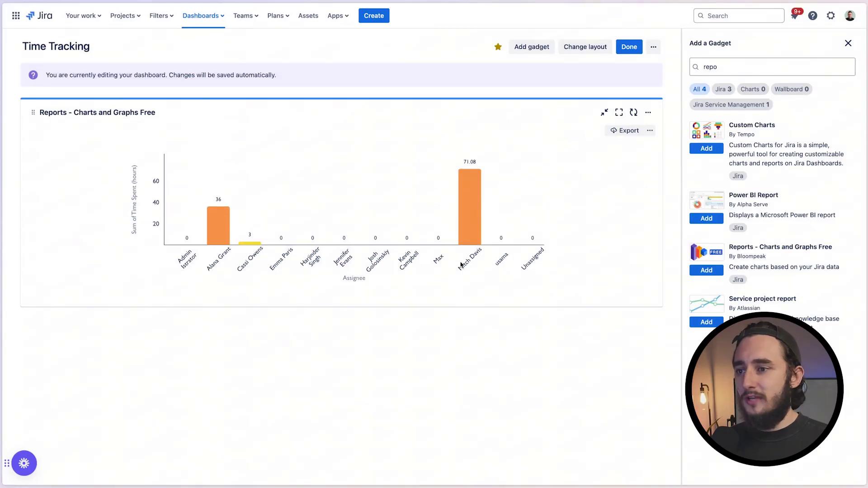
Step: Open the details behind the tallest bar in the time-spent chart
{"action": "left_click", "coordinate": [472, 209]}
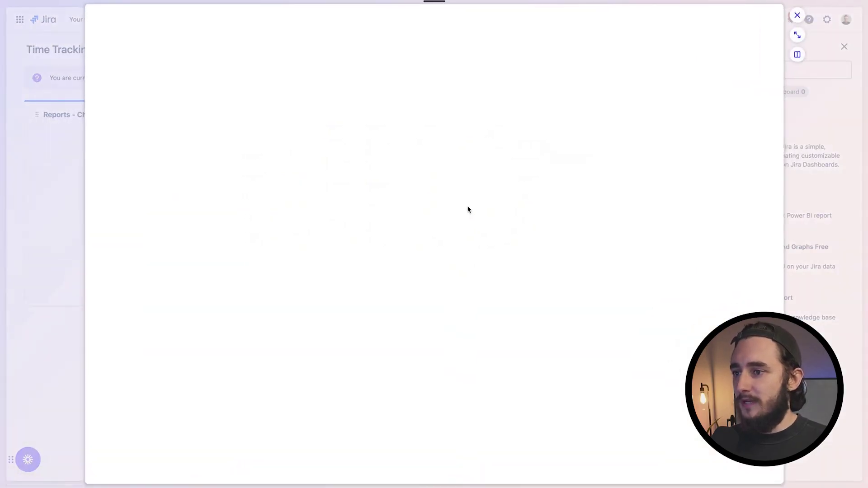